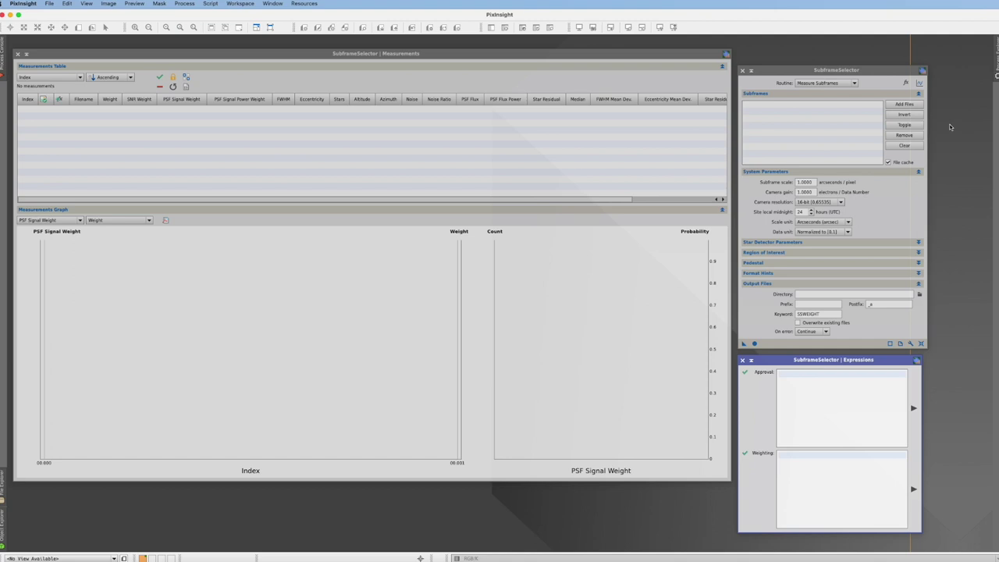
- Add the Optolong Pro 60-second subframes 0041 to 0101 from the LIGHT folder and run Measure Subframes on them
left_click(878, 72)
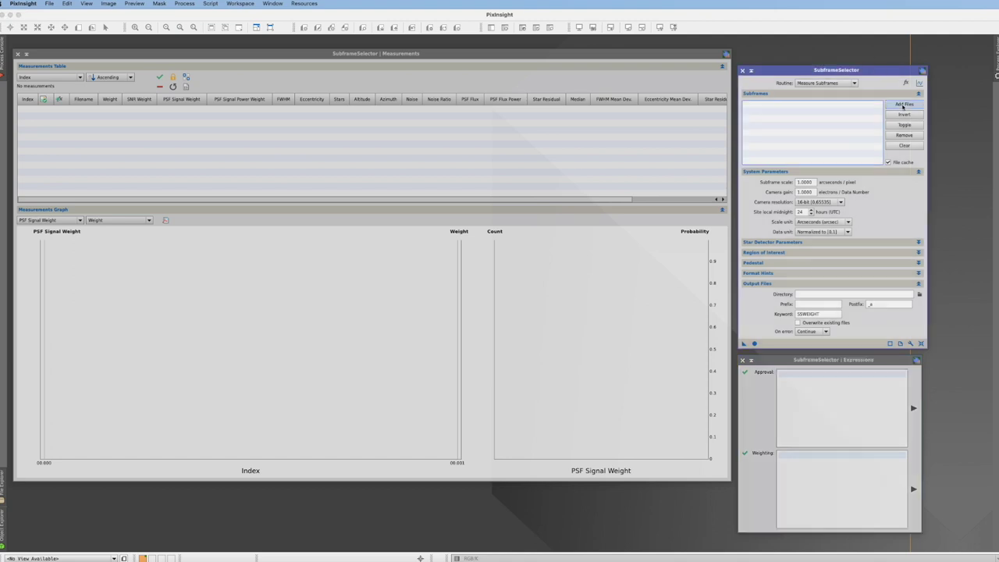
left_click(918, 104)
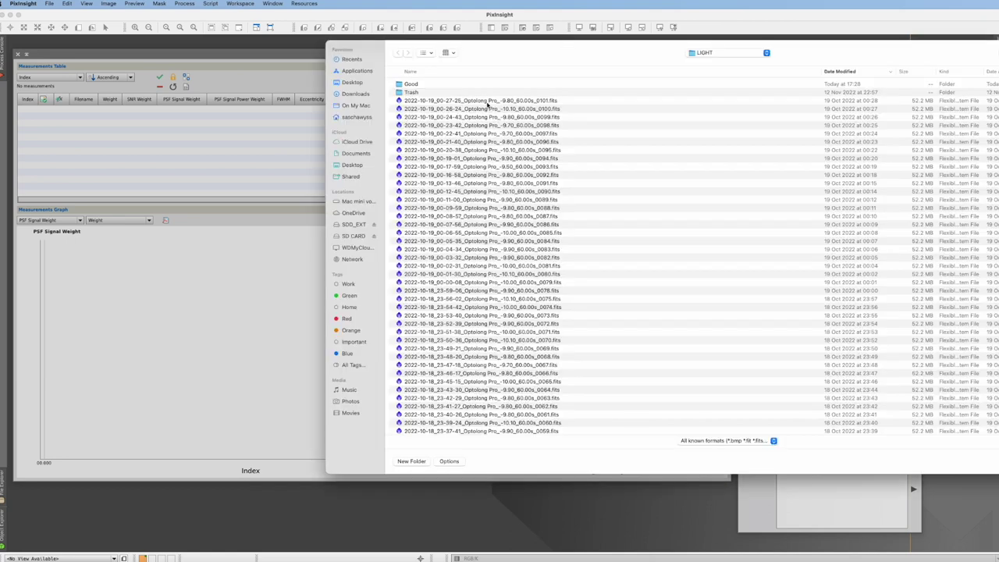
left_click(488, 100)
scroll(508, 196, "down", 5)
scroll(506, 202, "down", 3)
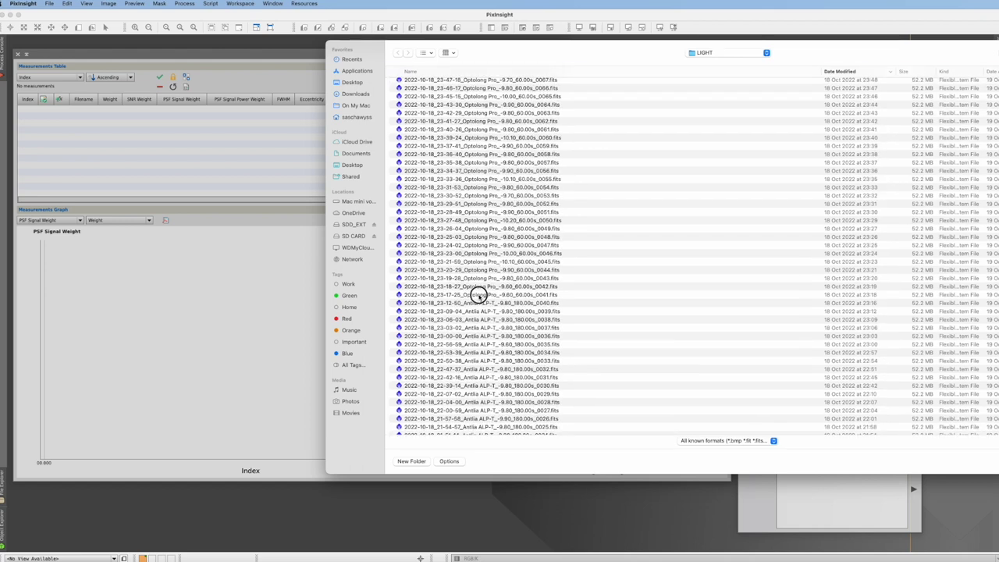
left_click(479, 295, "shift")
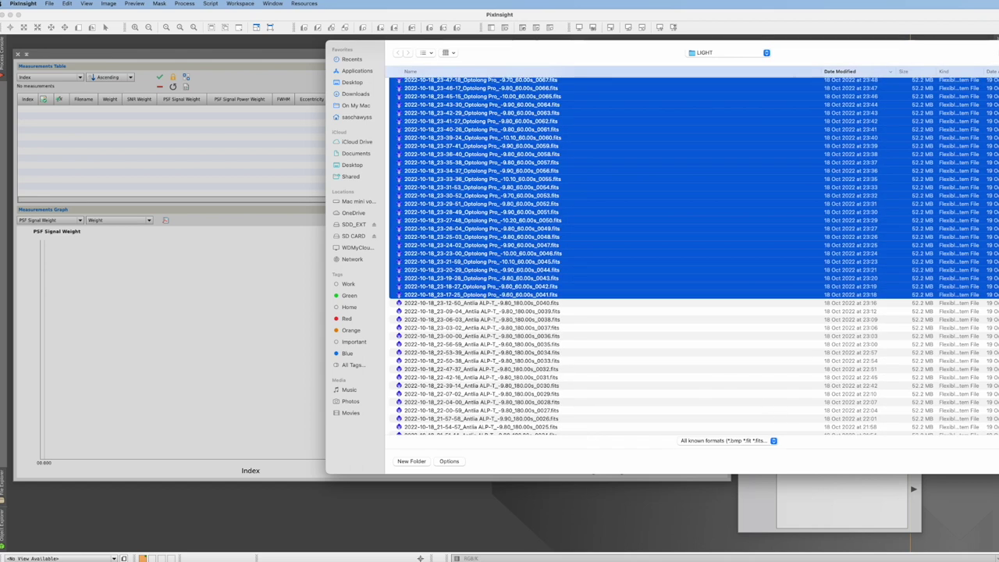
key("Return")
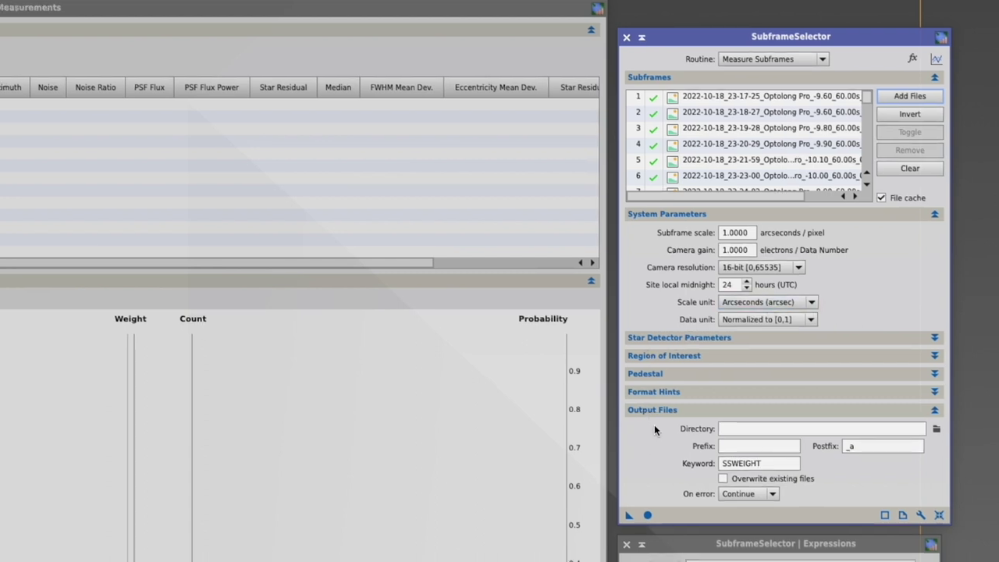
left_click(647, 516)
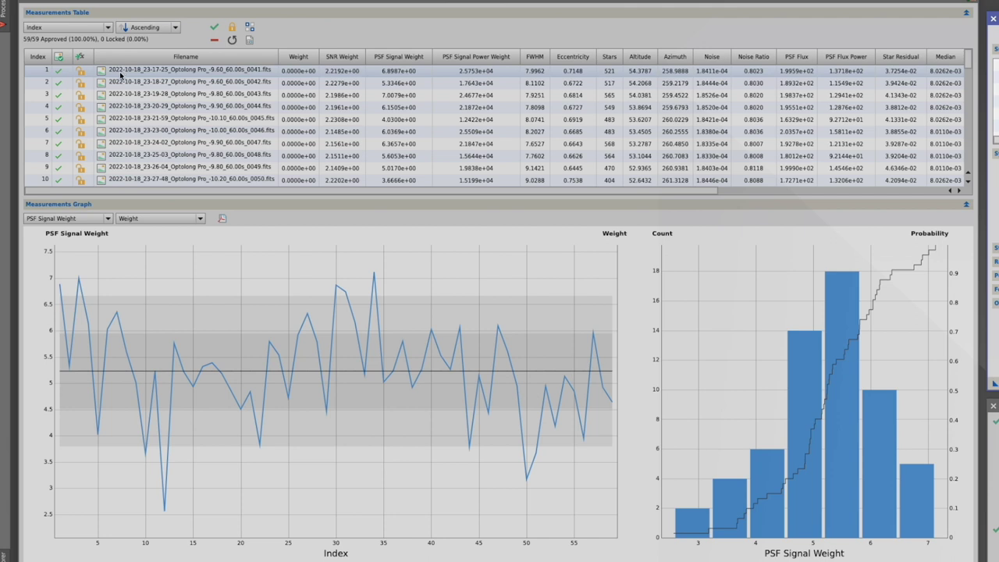
- Reject the first subframe in the measurements table and approve it again
left_click(128, 131)
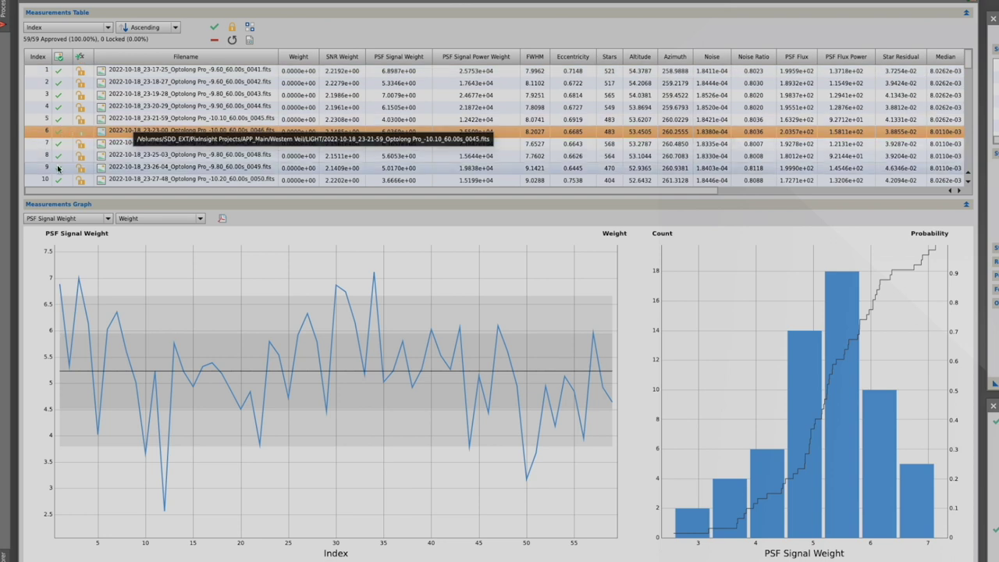
left_click(59, 72)
mouse_move(88, 291)
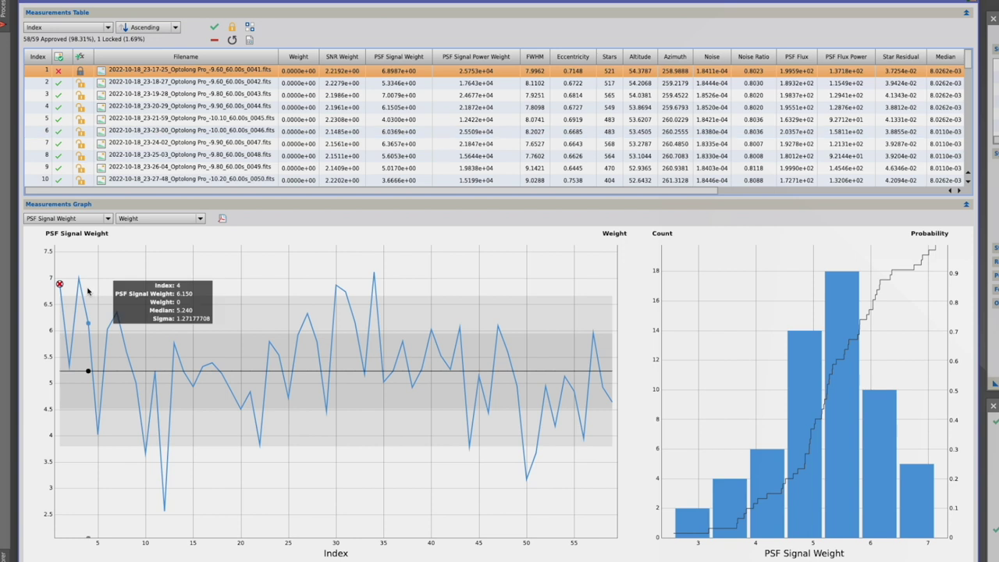
left_click(59, 72)
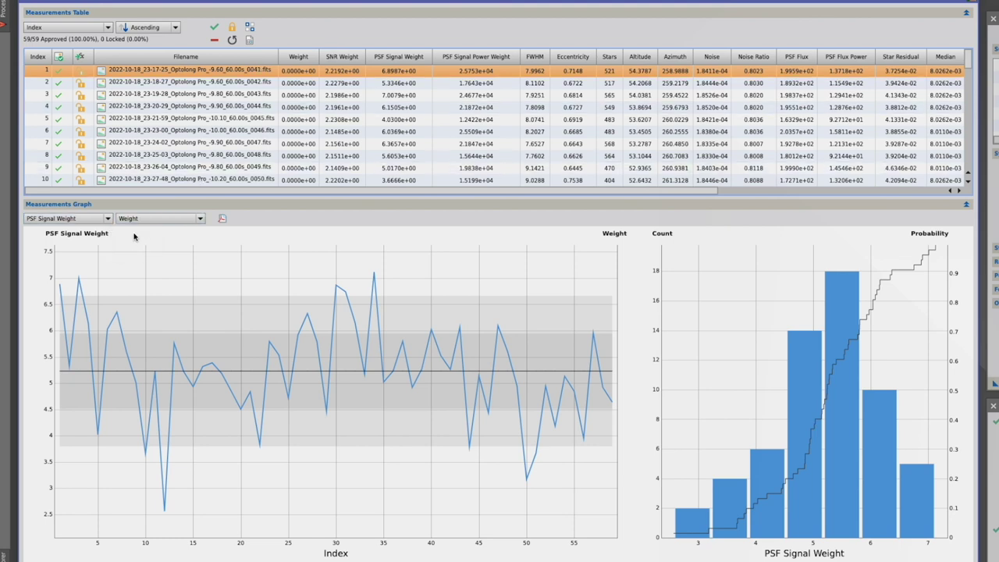
- Plot SNR Weight and Stars in the measurements graph and examine the highest and lowest star counts
left_click(107, 219)
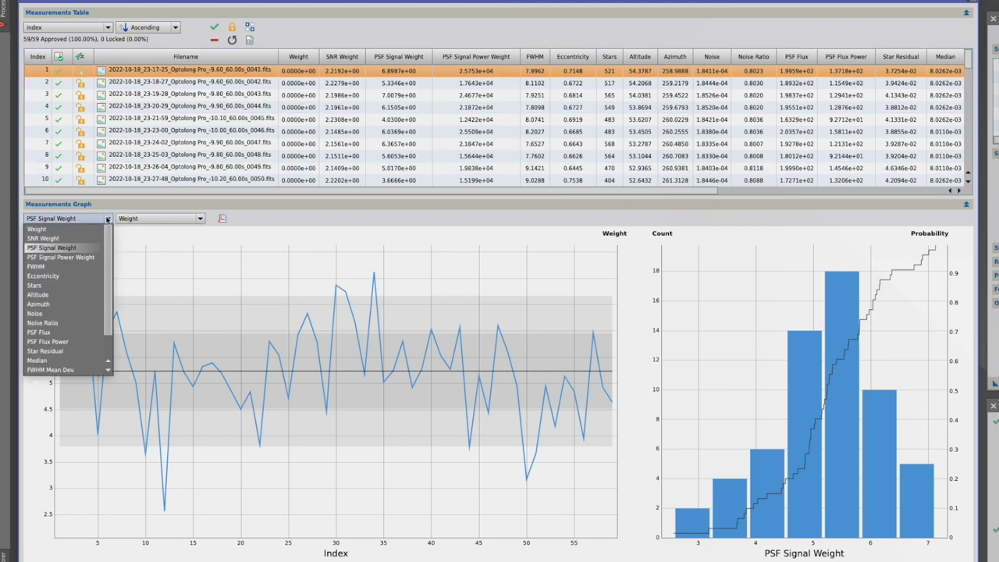
left_click(55, 238)
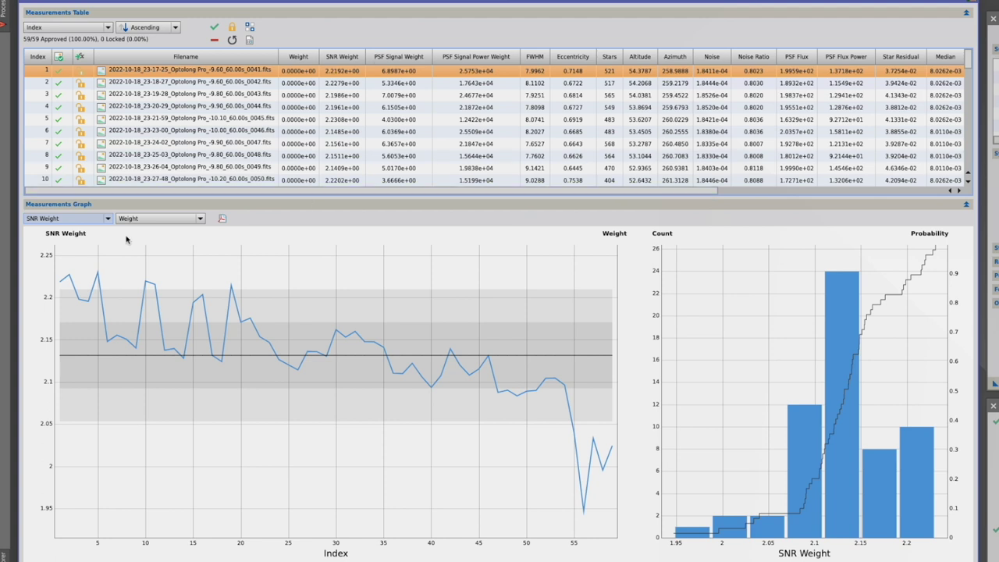
left_click(109, 220)
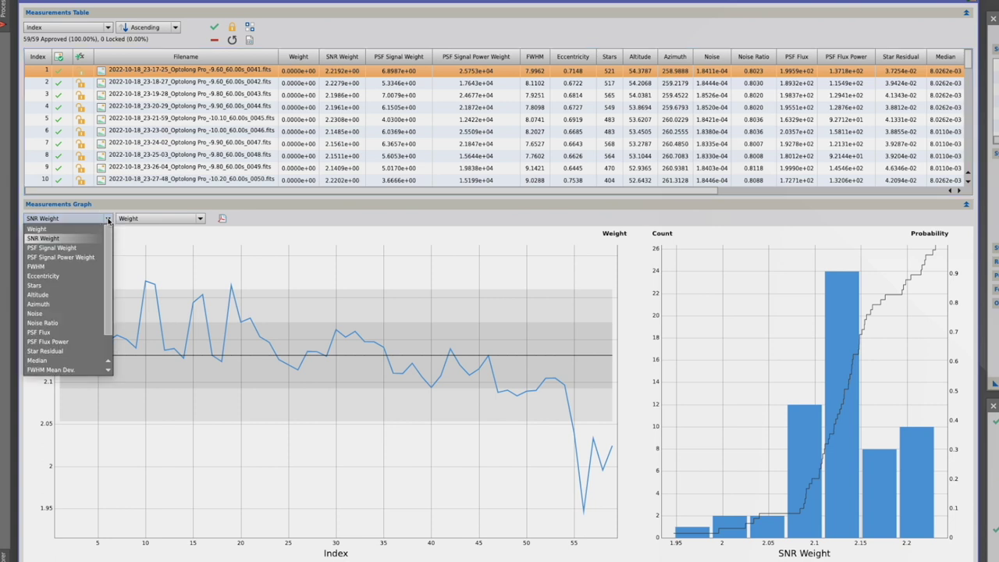
left_click(56, 285)
mouse_move(75, 354)
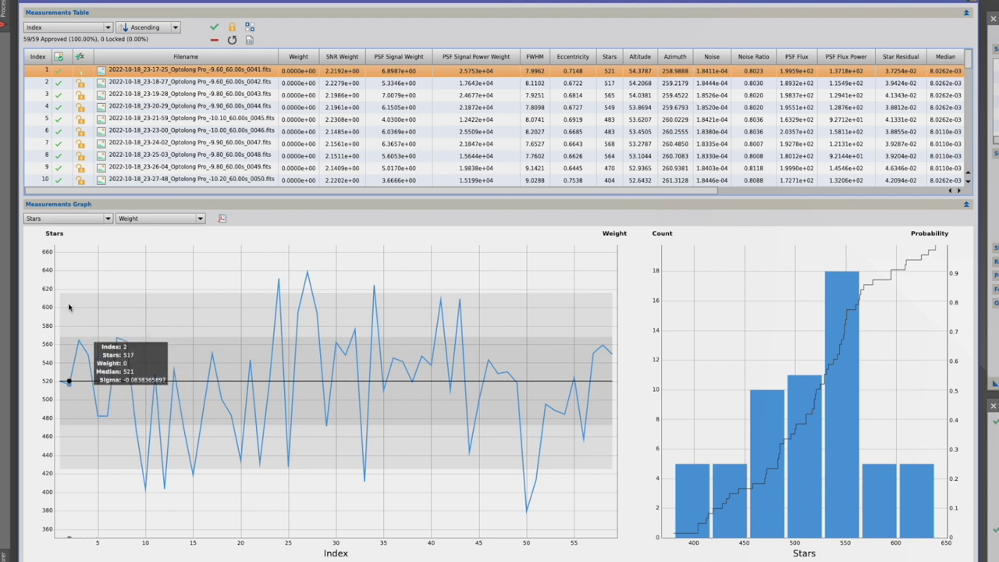
mouse_move(309, 275)
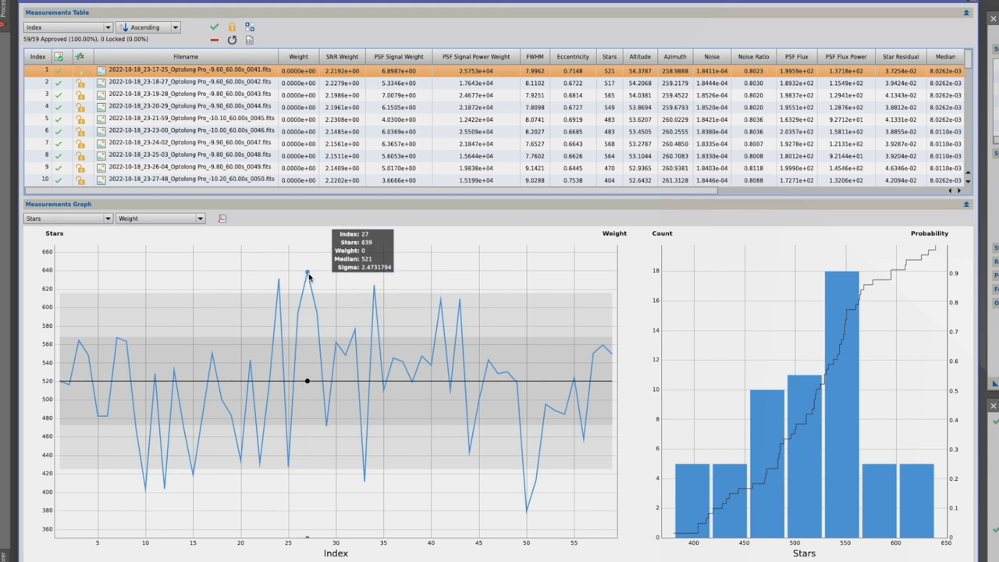
mouse_move(530, 512)
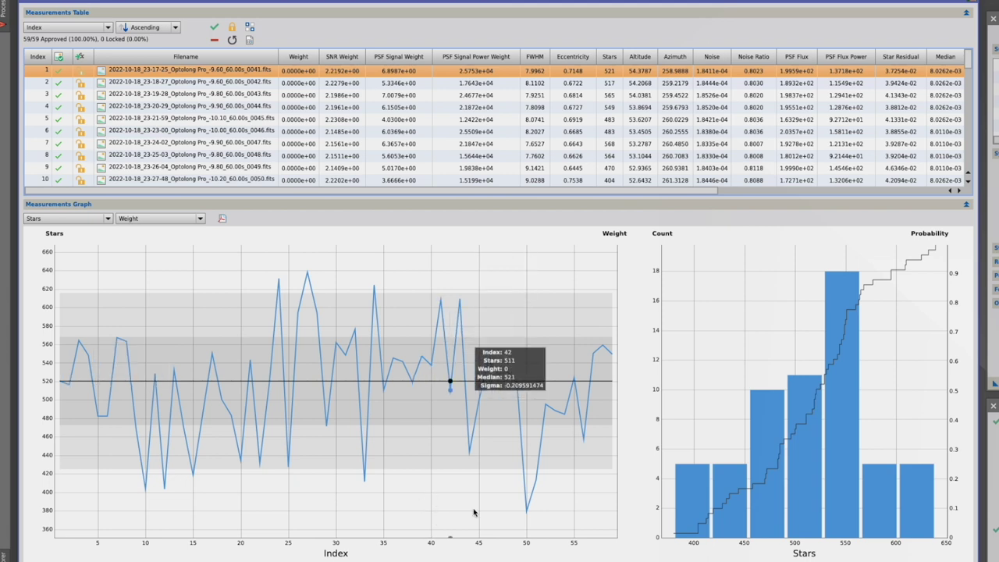
- Try rejecting the subframes at indexes 50, 33 and 12 directly on the Stars graph
left_click(527, 513)
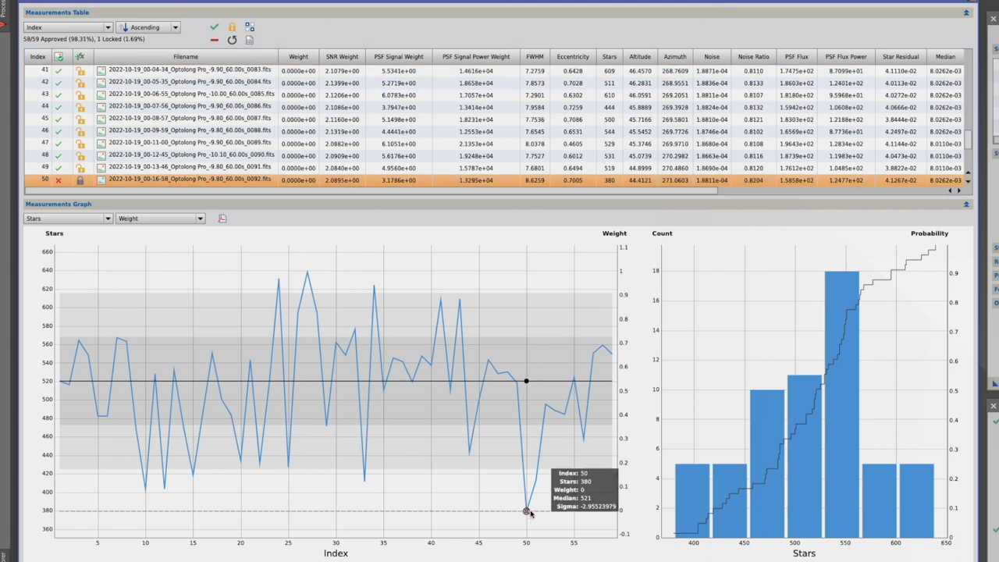
left_click(365, 482)
left_click(164, 489)
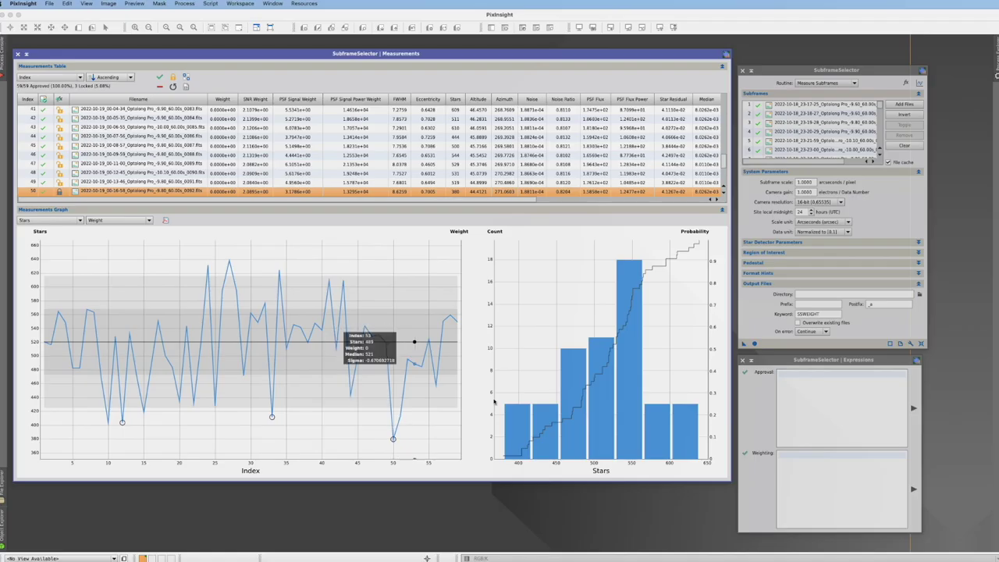
- Set the approval expression to "Stars > 420", apply it and check the rejected subframes in the measurements table
left_click(785, 361)
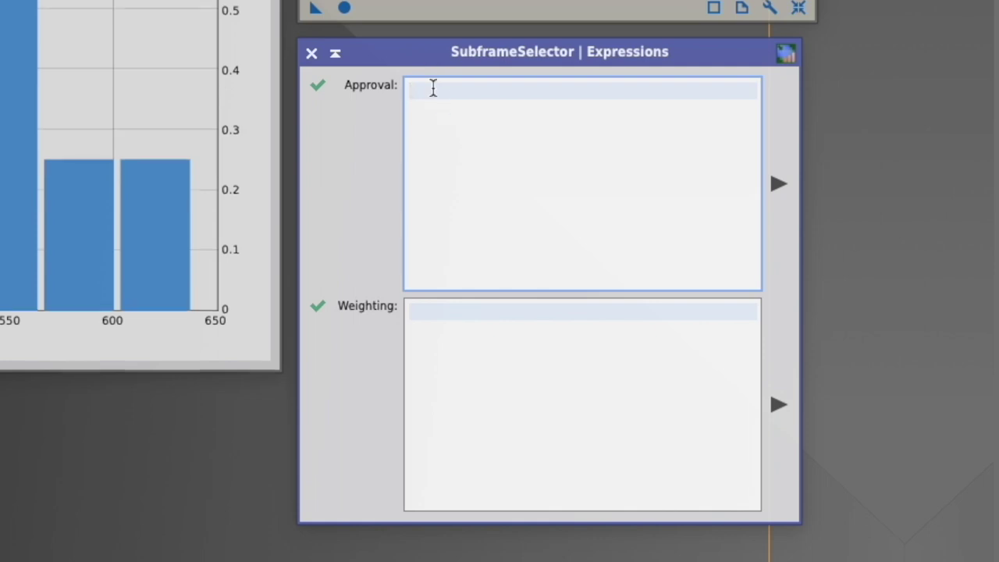
type("Stars > 420")
left_click(786, 181)
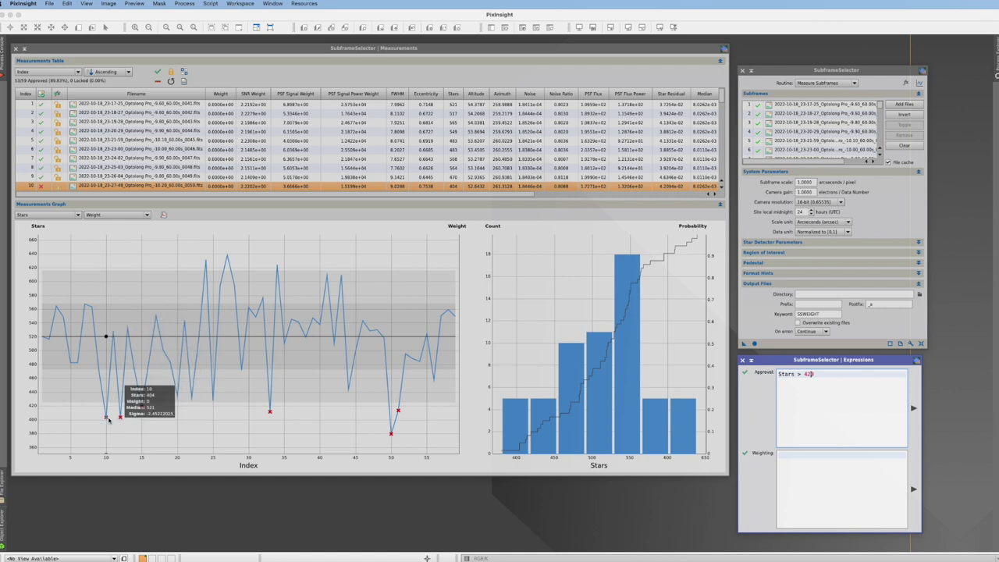
left_click(46, 185)
scroll(46, 182, "down", 2)
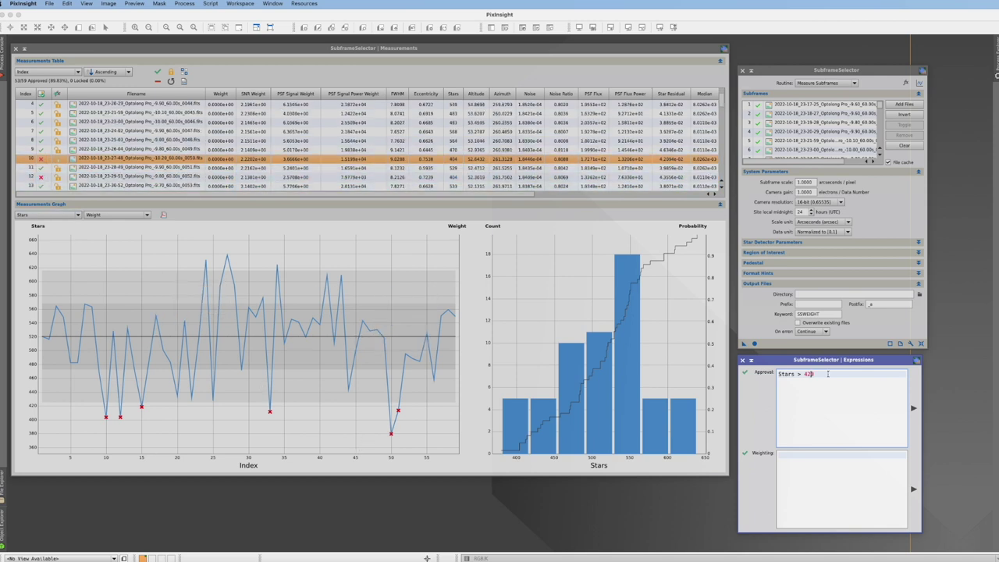
- Plot FWHM, extend the approval expression with "&& FWHM < 8.55" and apply it to the subframes
left_click(77, 216)
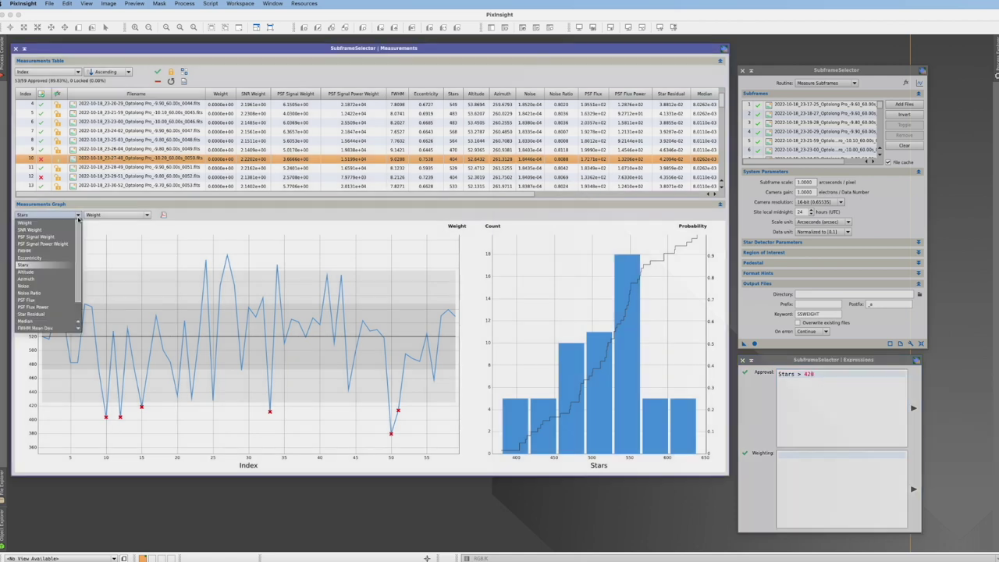
left_click(38, 254)
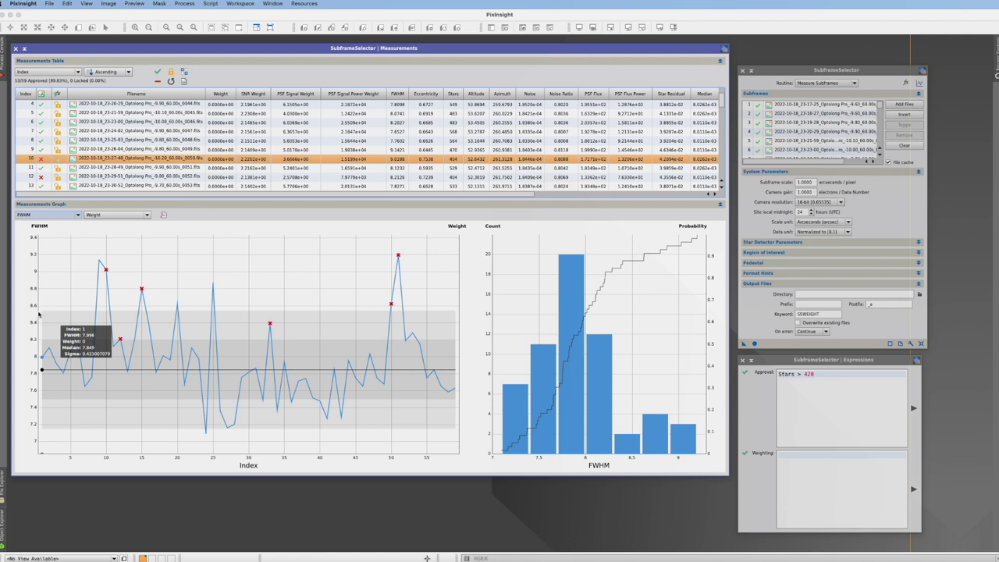
left_click(817, 374)
type("&&")
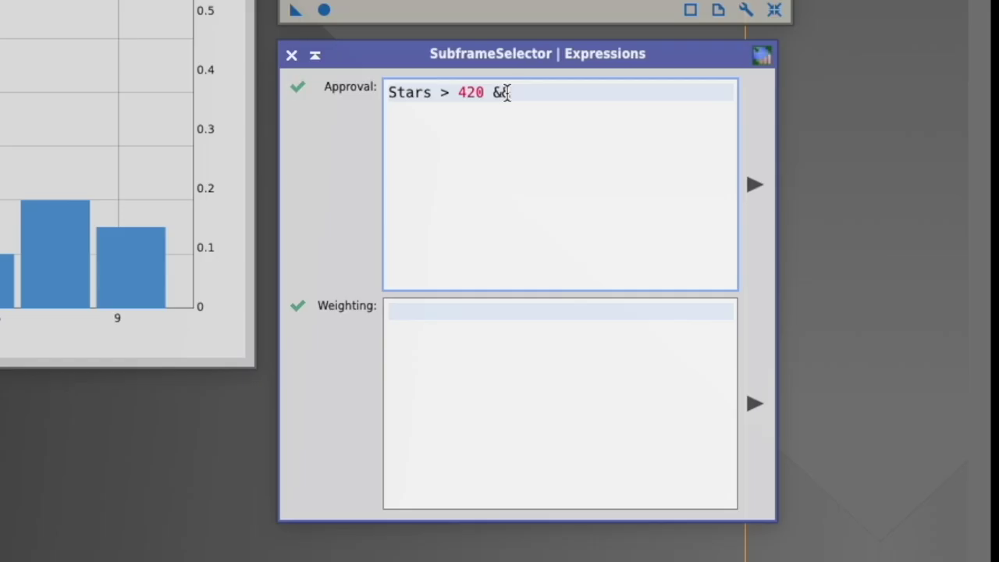
key("Return")
type("FWHM < 8.55")
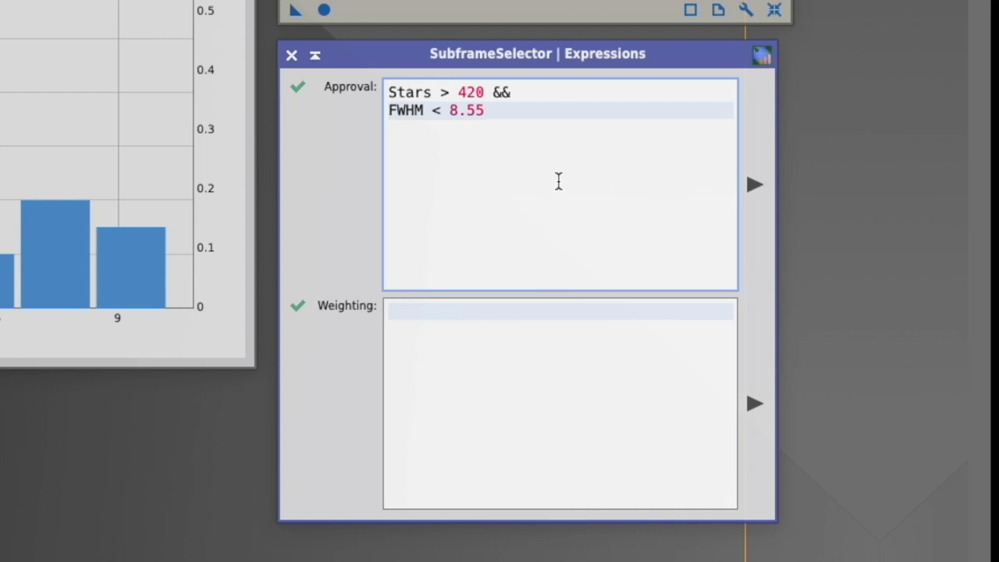
left_click(756, 186)
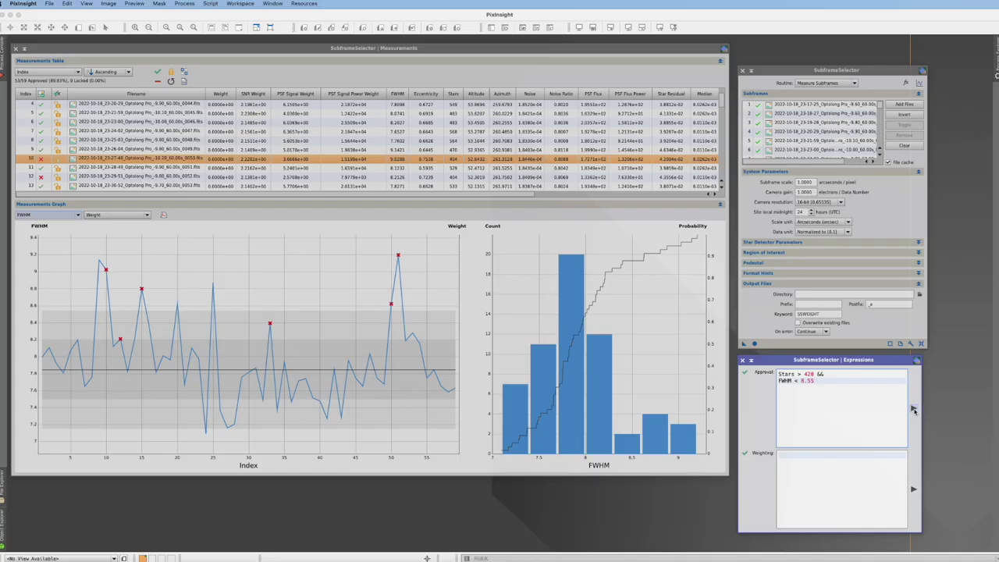
left_click(913, 409)
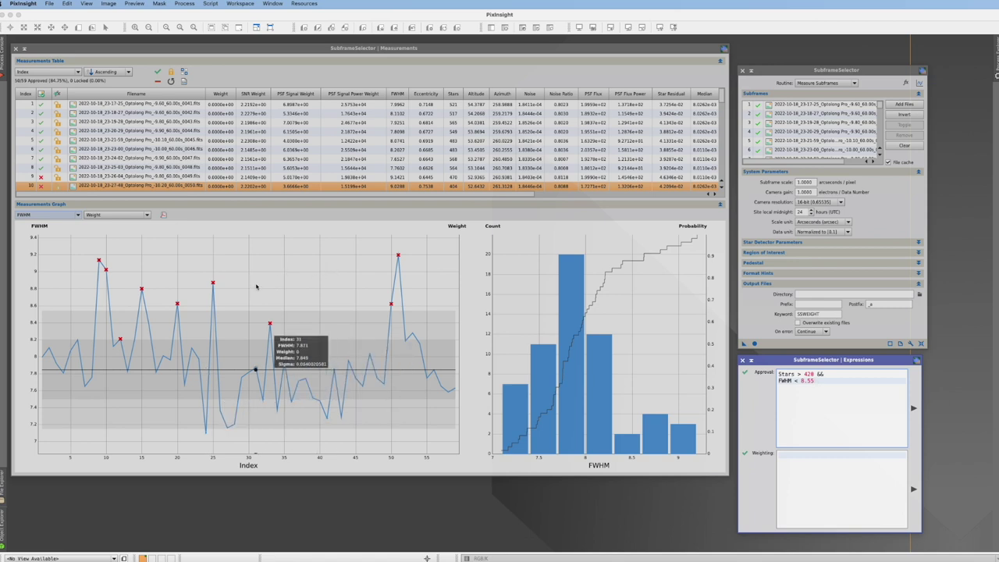
- Plot PSF Signal Weight and SNR Weight to examine where the rejected subframes lie
left_click(77, 215)
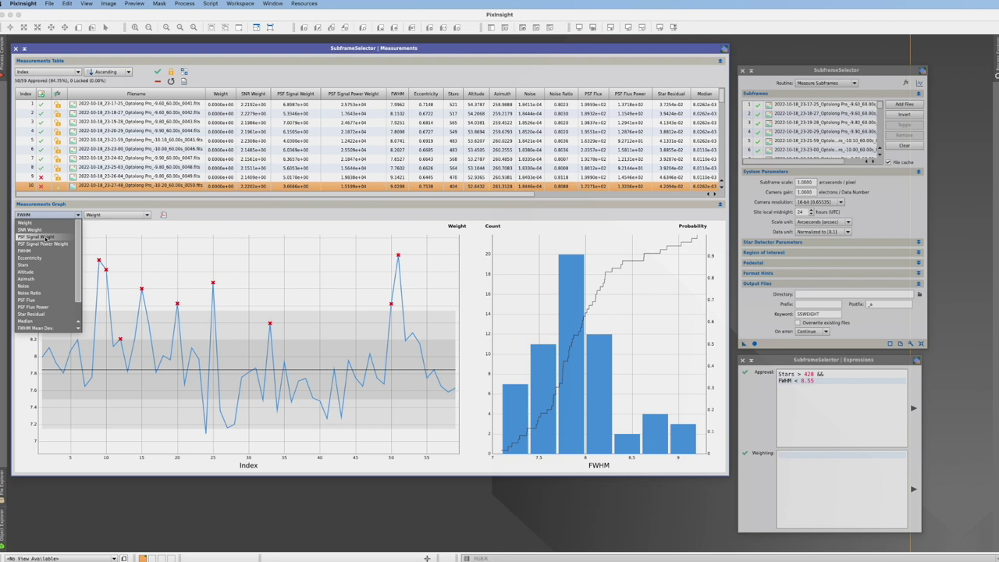
left_click(45, 237)
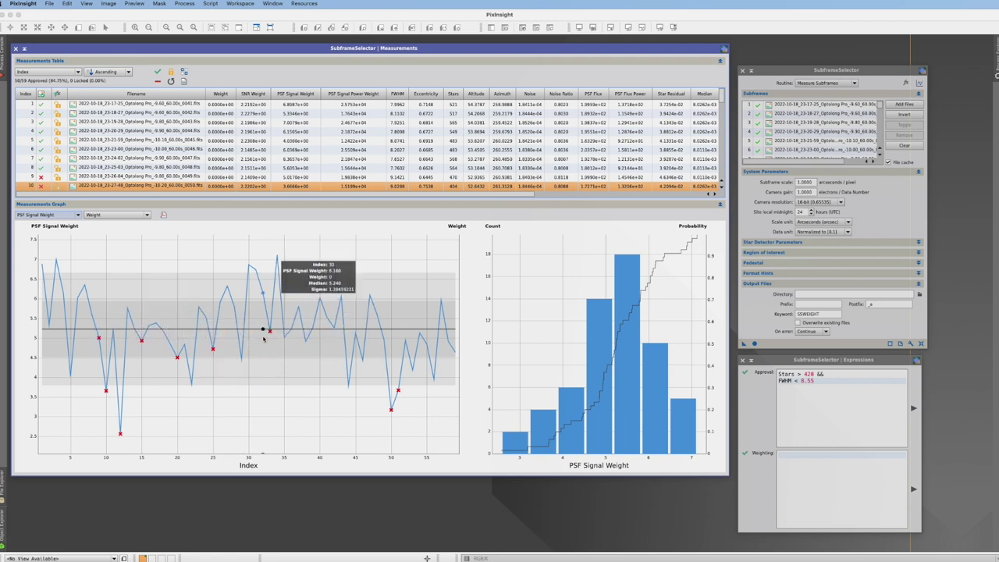
left_click(47, 214)
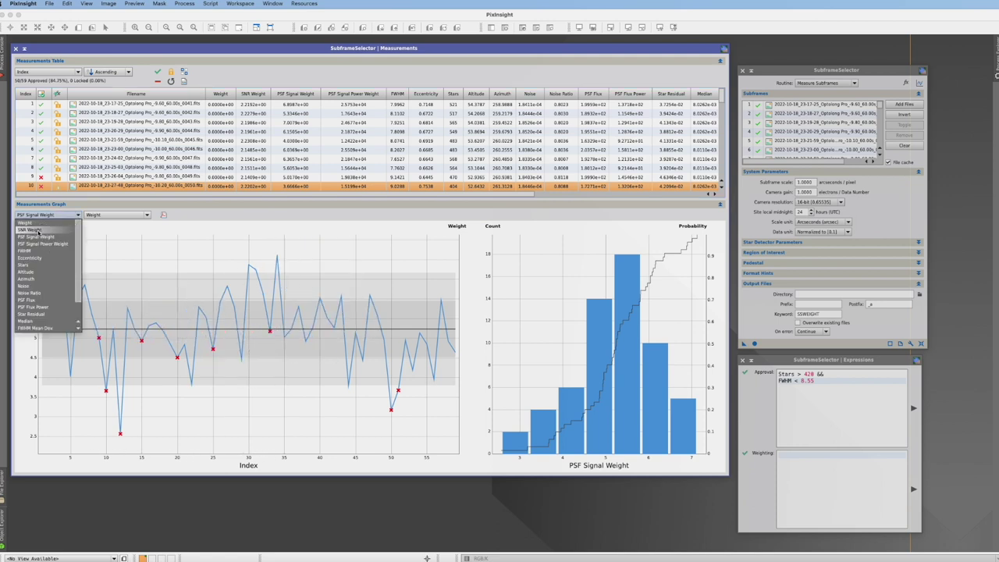
left_click(37, 231)
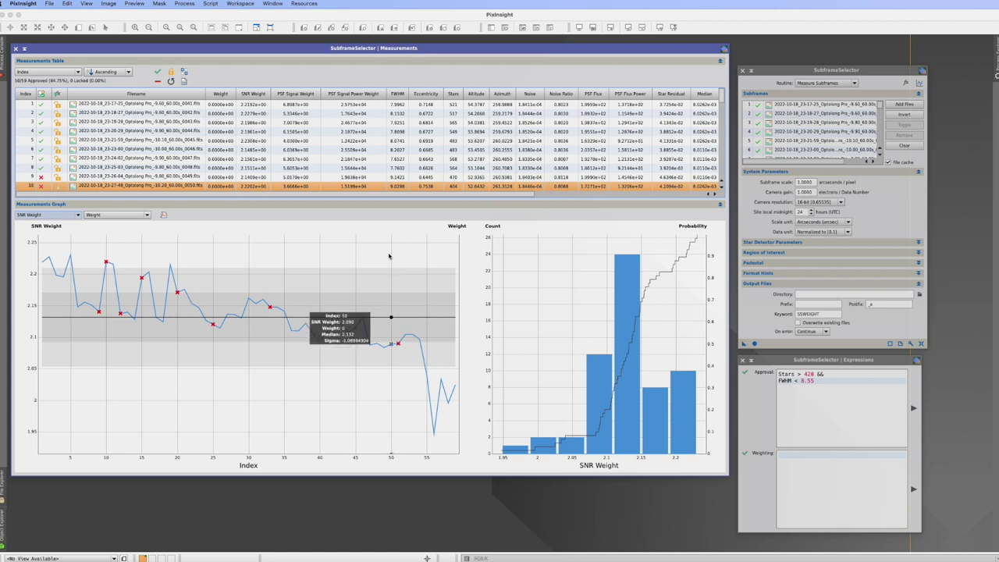
- Set the routine to Output Subframes and choose the Good folder as the output directory
left_click(880, 73)
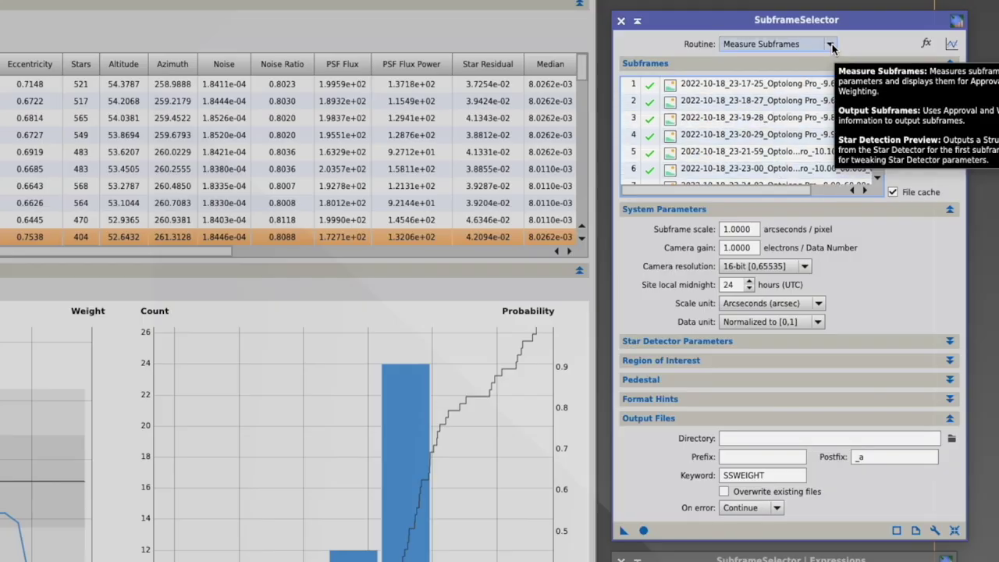
left_click(832, 44)
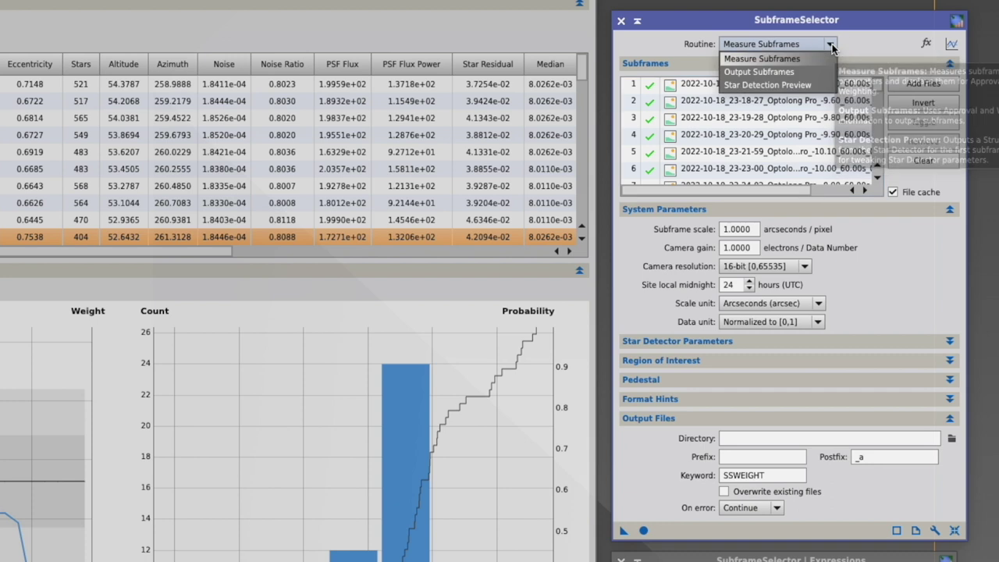
left_click(790, 71)
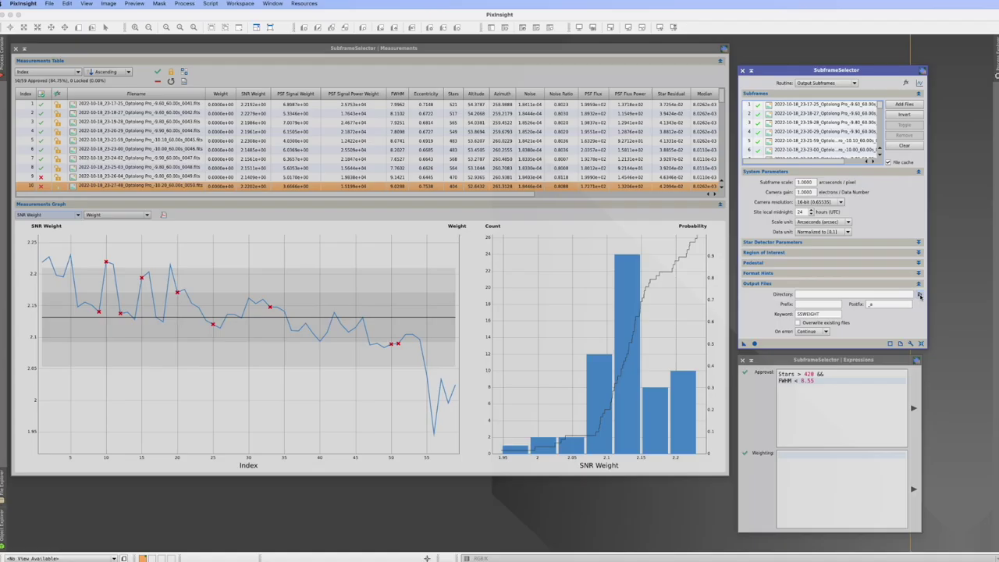
left_click(953, 441)
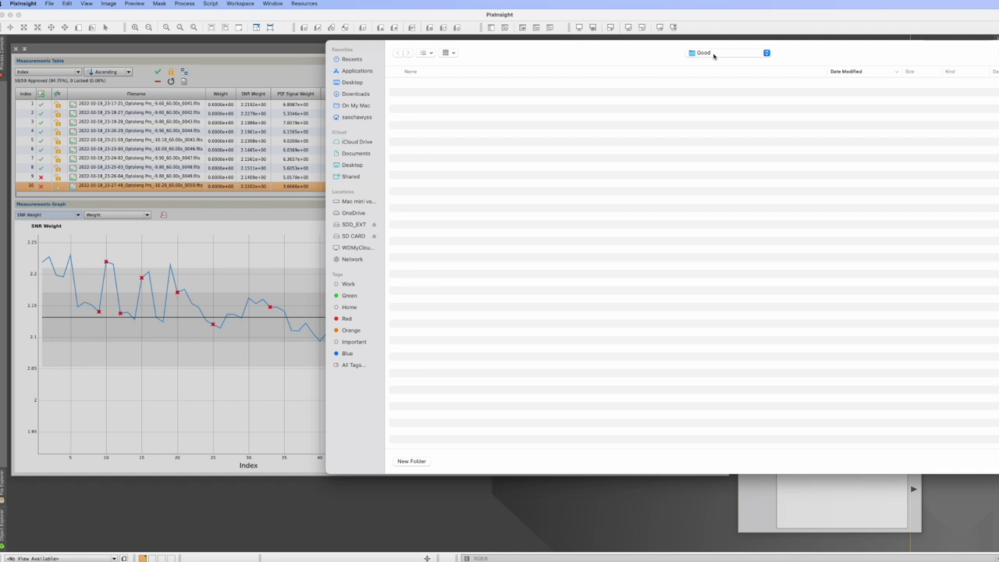
key("Return")
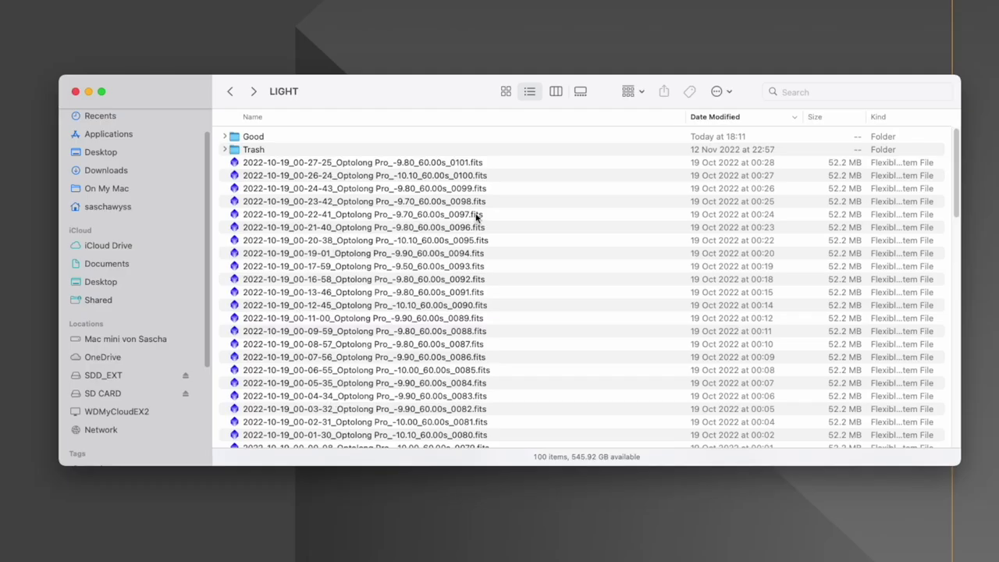
- Open the Good folder in Finder and look through the exported .xisf subframes
double_click(254, 138)
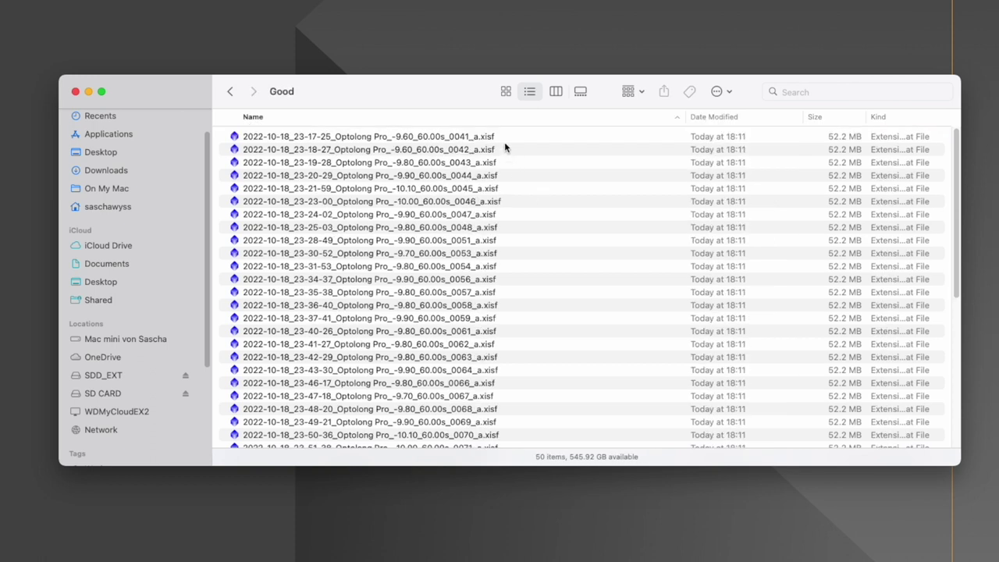
scroll(334, 286, "down", 5)
scroll(336, 288, "up", 5)
left_click(419, 188)
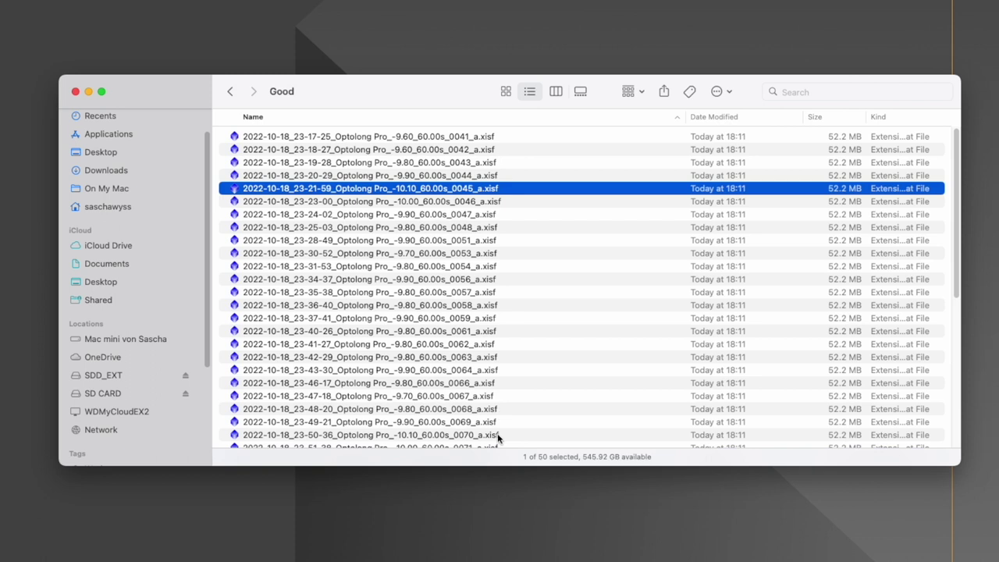
scroll(497, 434, "down", 10)
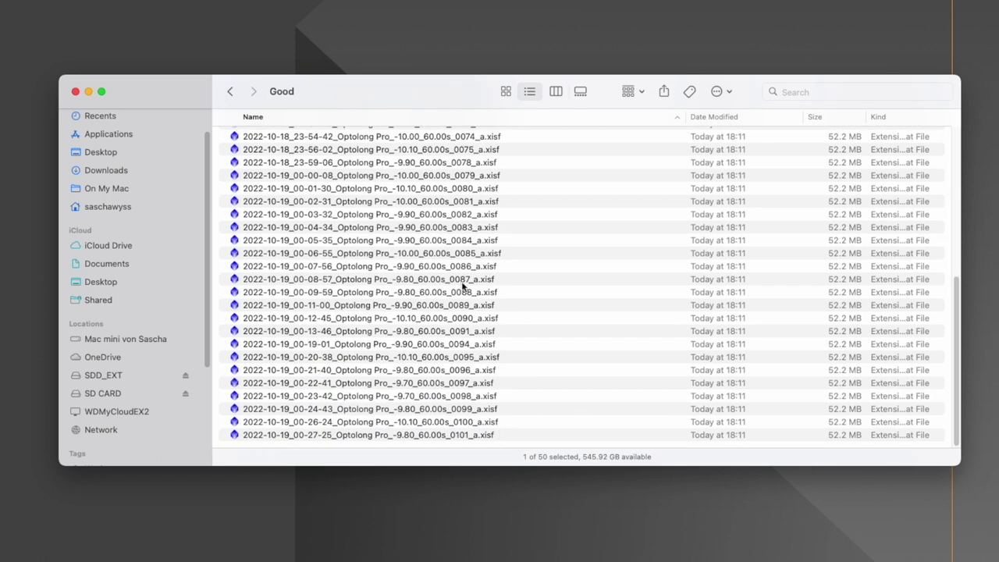